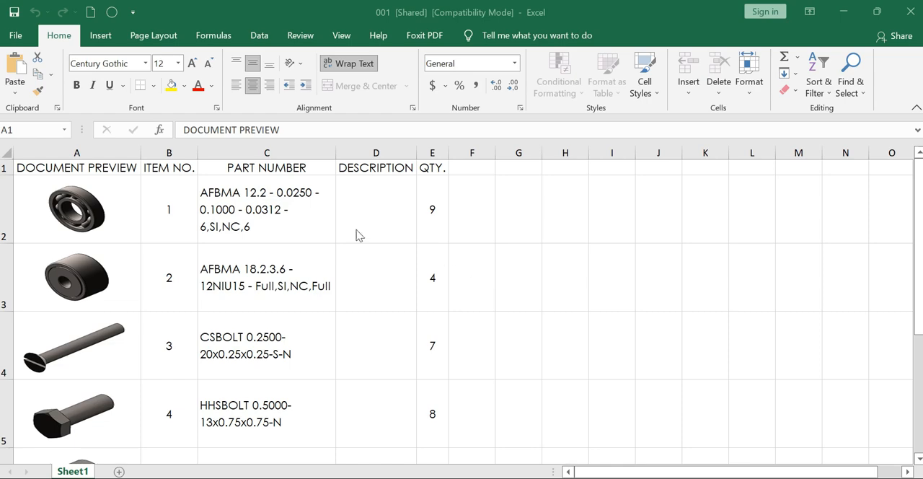
Examine the exported bill of materials in Excel, including the part preview images, part numbers and quantities
scroll(307, 250, down, 1)
scroll(306, 250, up, 1)
scroll(120, 275, down, 1)
scroll(120, 275, up, 1)
scroll(101, 259, down, 2)
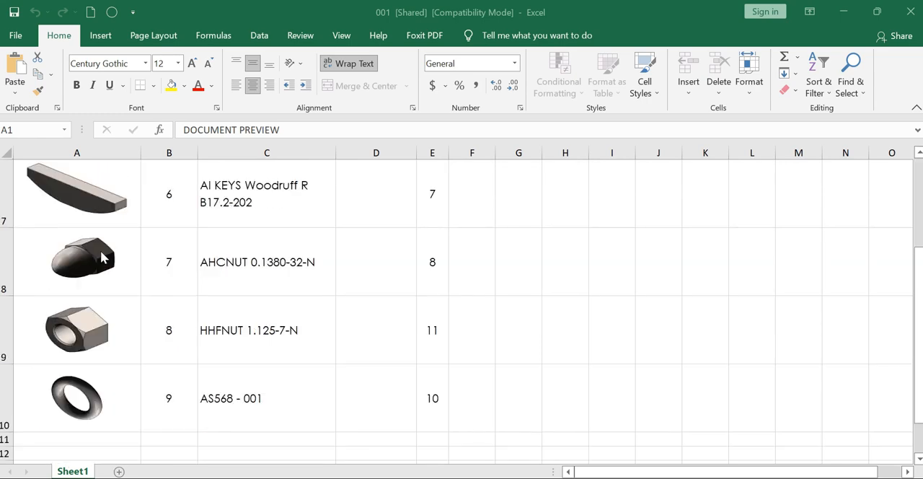
scroll(102, 257, up, 2)
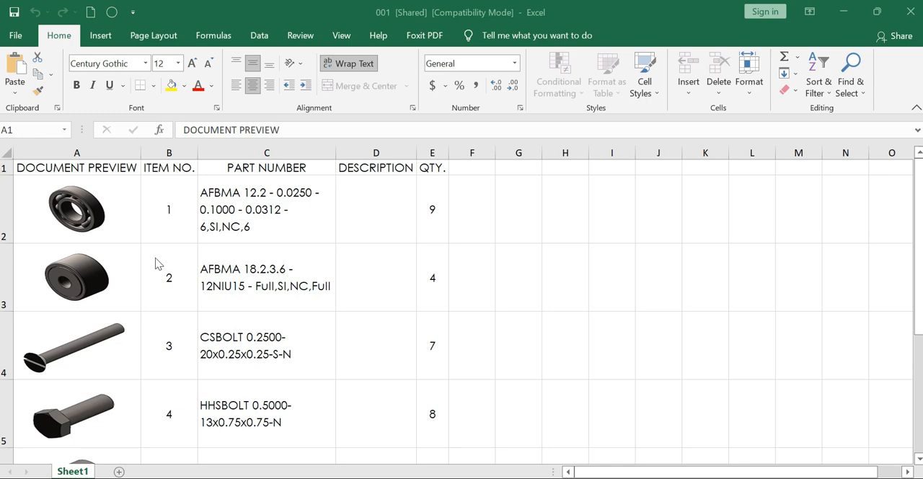
scroll(159, 264, down, 1)
scroll(158, 264, up, 1)
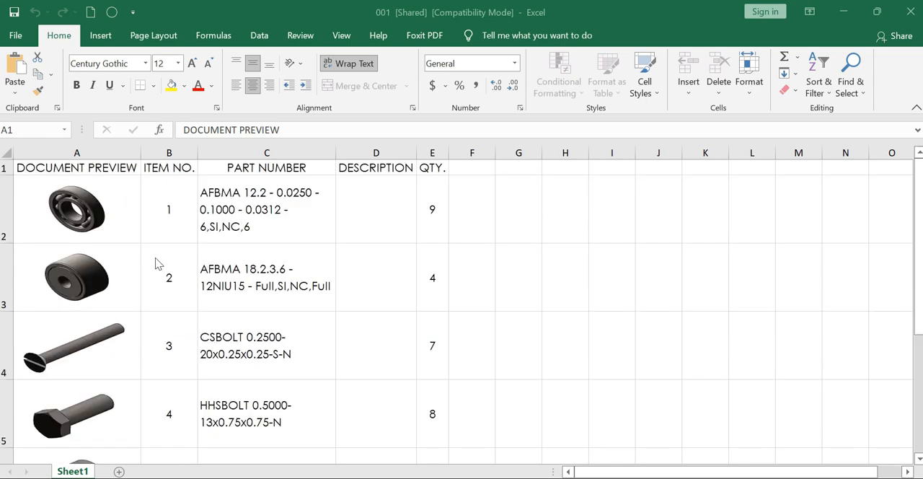
Close the exported workbook and delete the existing bill of materials table from the SOLIDWORKS assembly
click(910, 12)
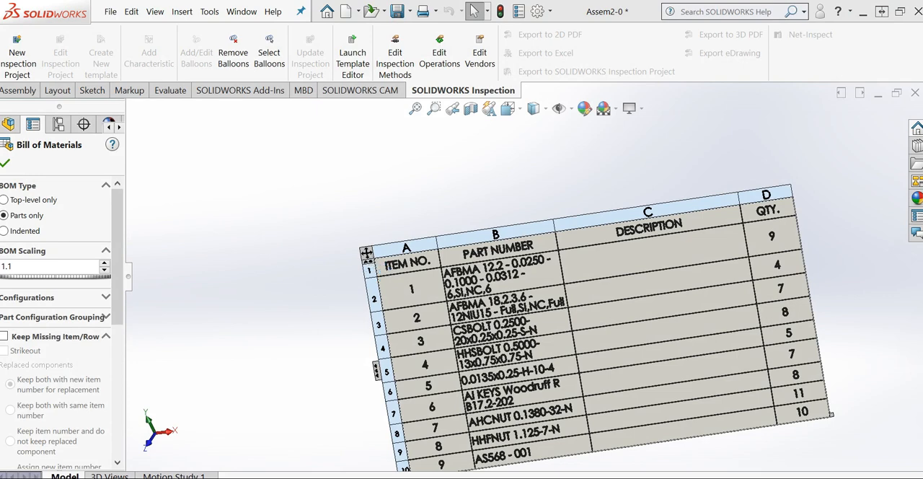
right_click(366, 251)
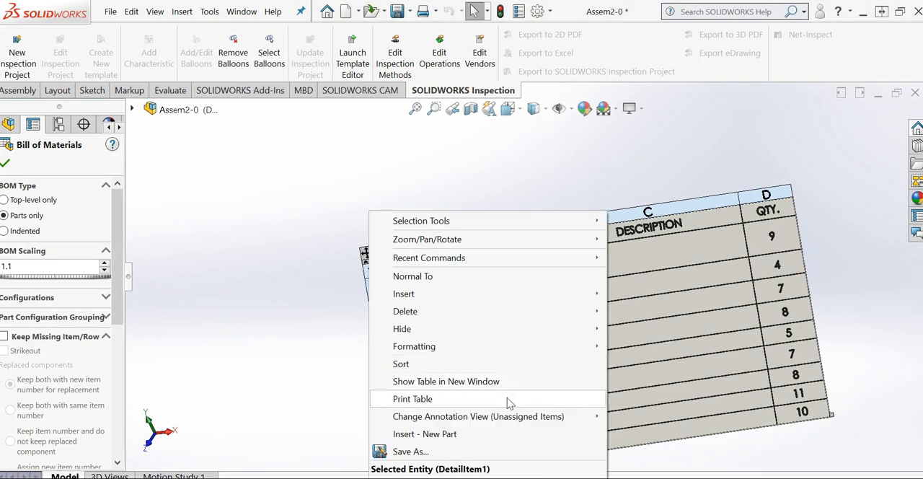
mouse_move(435, 320)
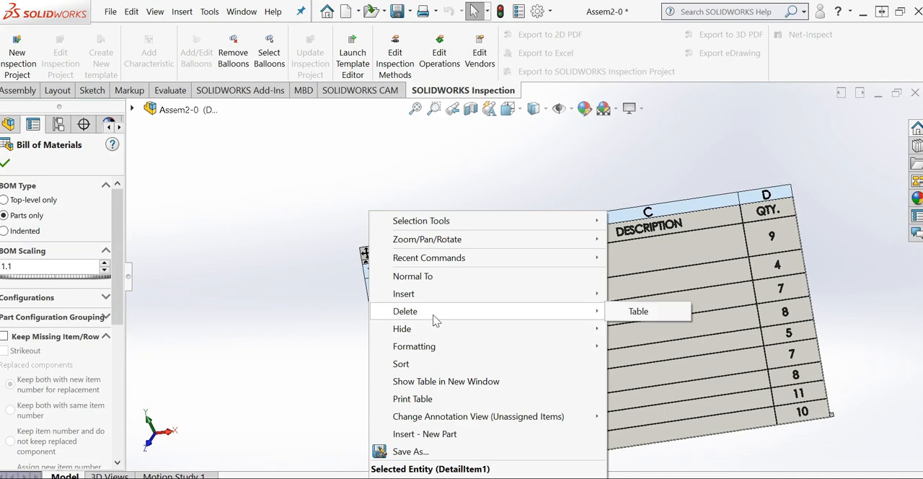
click(626, 314)
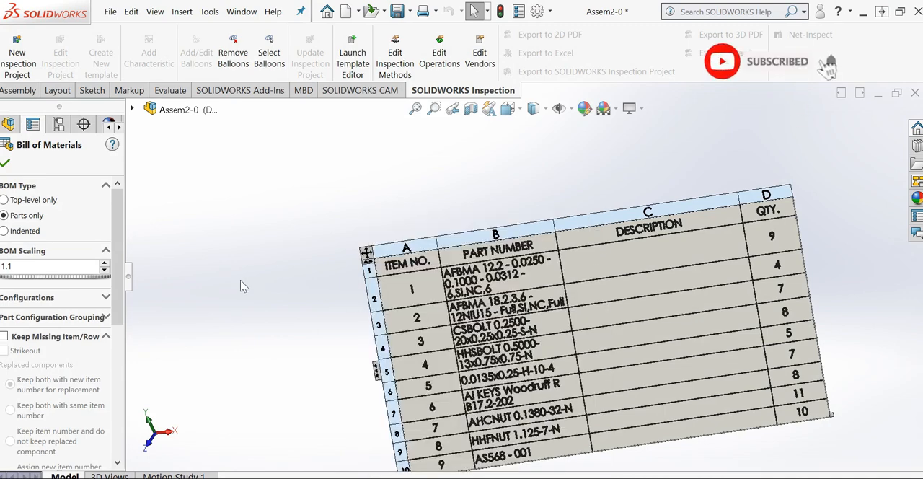
Examine the assembly's loose nuts, bolts and bearings from several angles and distances
scroll(378, 323, up, 3)
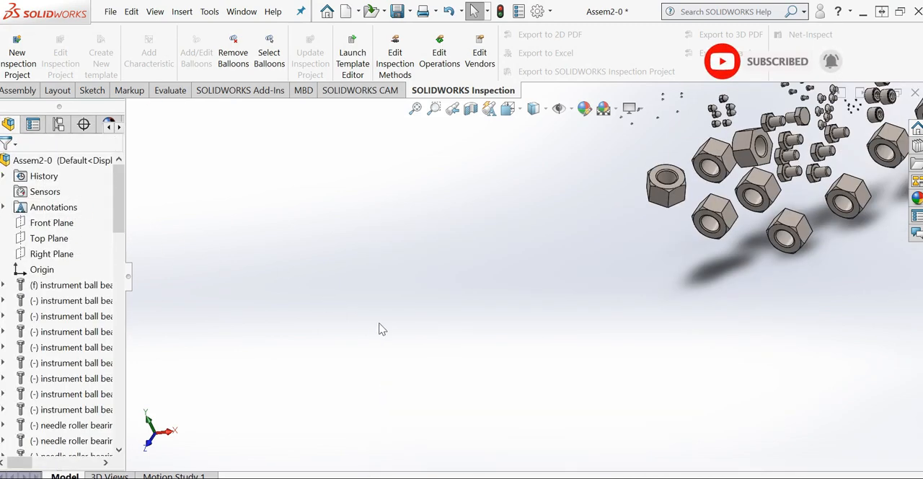
scroll(372, 313, up, 5)
scroll(703, 217, down, 4)
middle_drag(469, 265, 591, 317)
scroll(606, 209, down, 3)
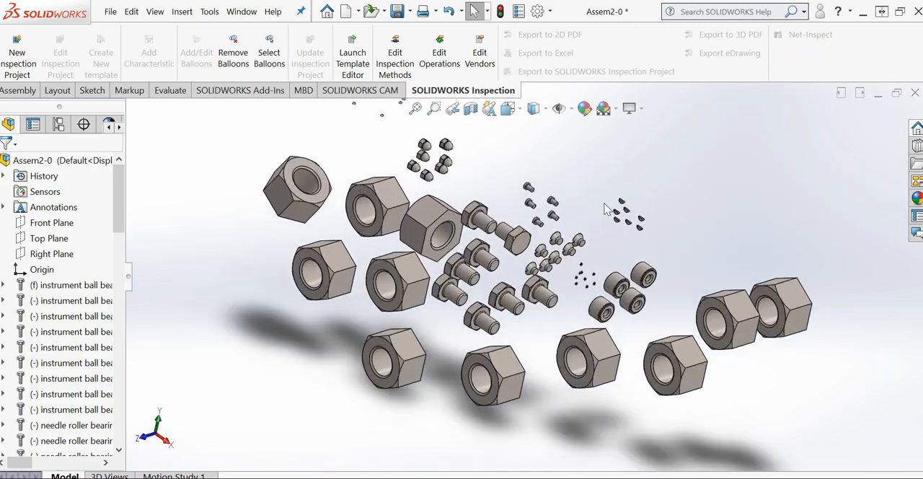
scroll(606, 209, up, 4)
scroll(476, 290, down, 4)
middle_drag(475, 289, 456, 255)
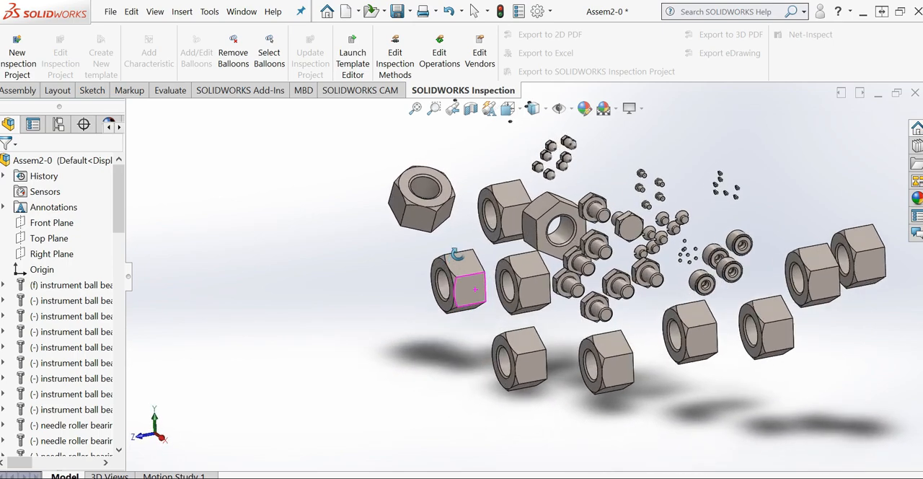
scroll(475, 285, up, 6)
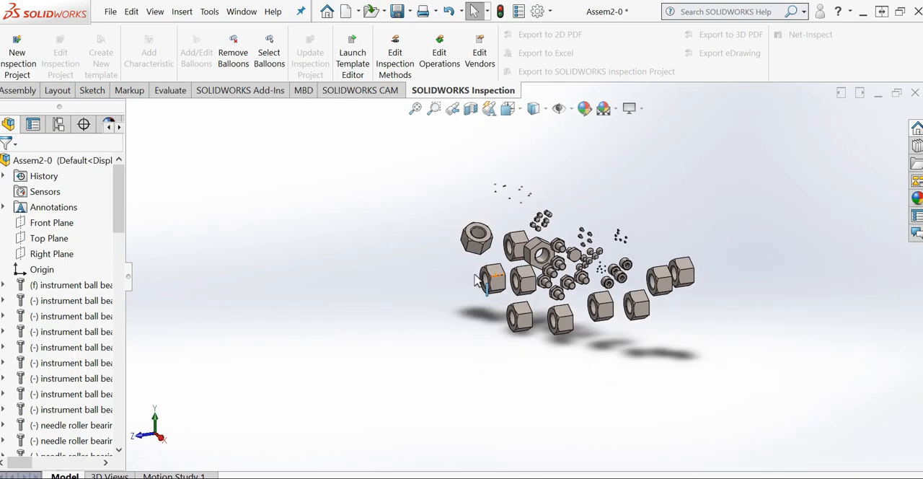
middle_drag(513, 308, 550, 328)
scroll(585, 236, down, 2)
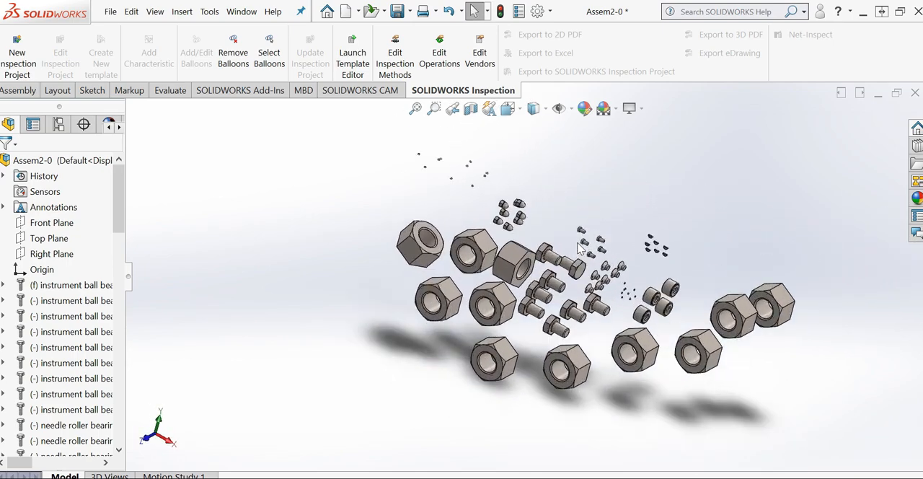
middle_drag(495, 268, 477, 252)
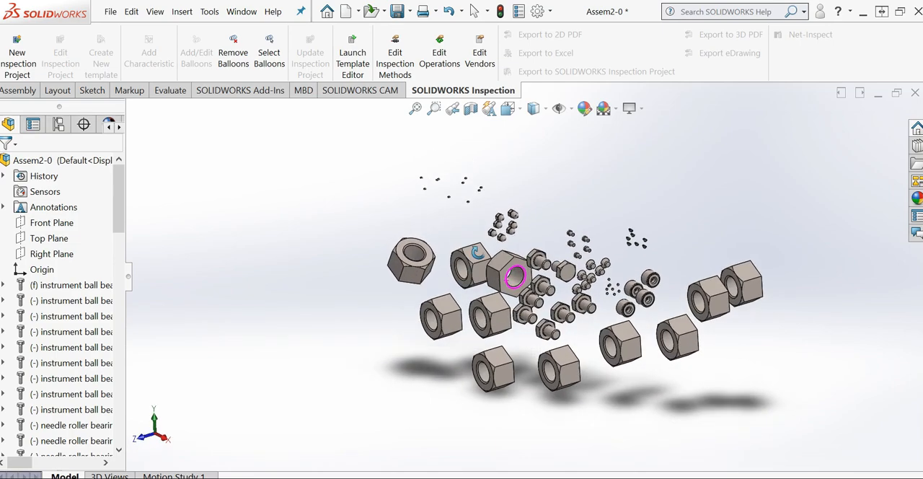
right_click(102, 235)
click(235, 312)
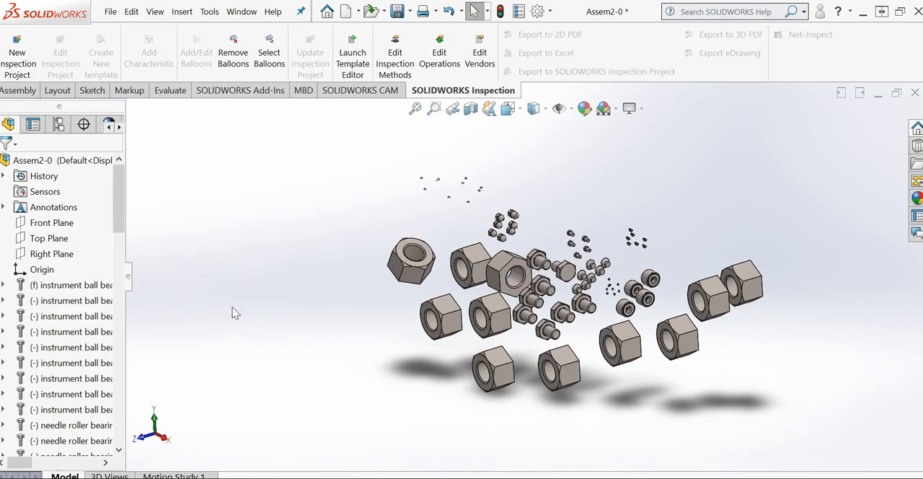
right_click(105, 240)
click(289, 418)
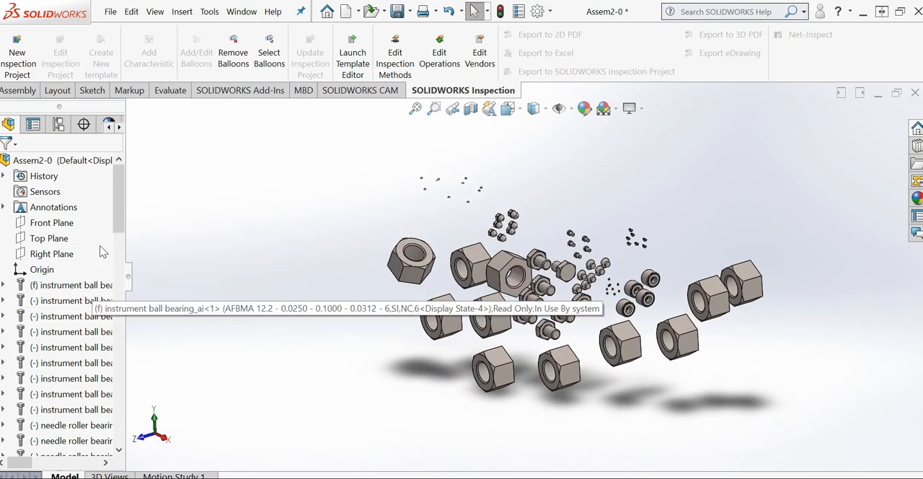
scroll(371, 346, up, 5)
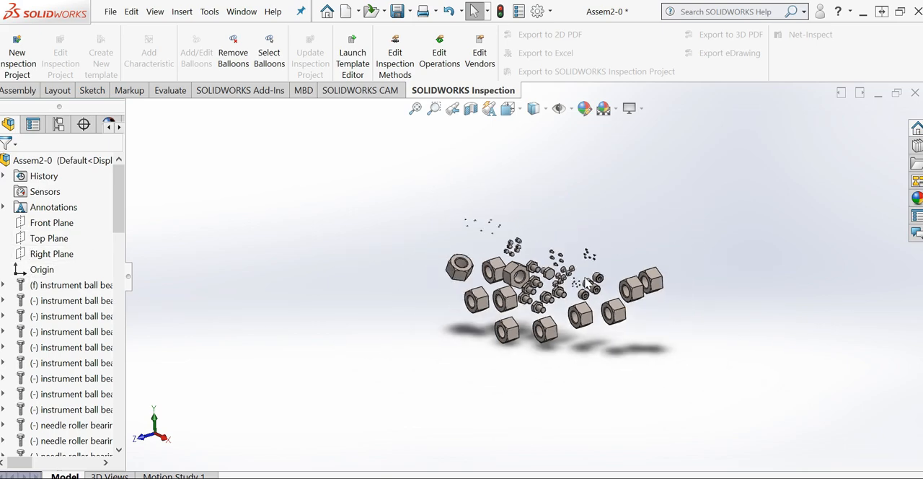
middle_drag(371, 346, 611, 336)
scroll(656, 325, down, 10)
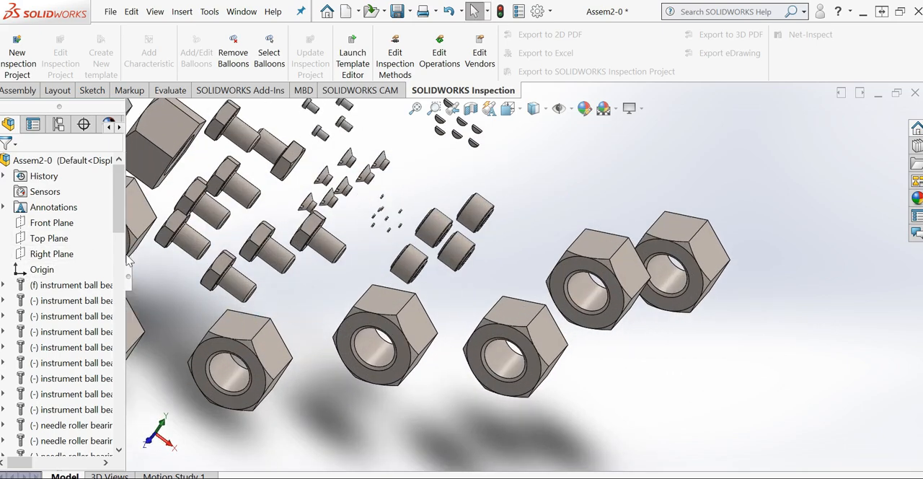
right_click(103, 247)
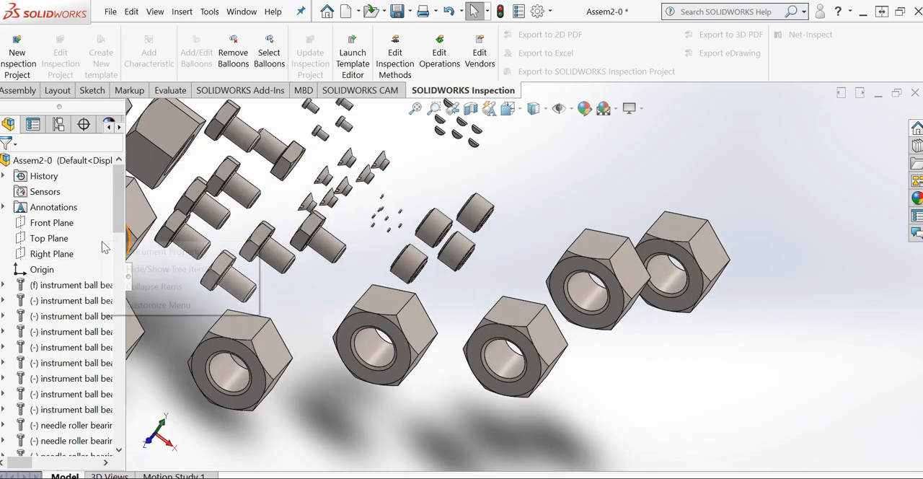
click(170, 292)
Widen the feature tree to read the full component names and configurations, and narrow it again
scroll(52, 320, down, 1)
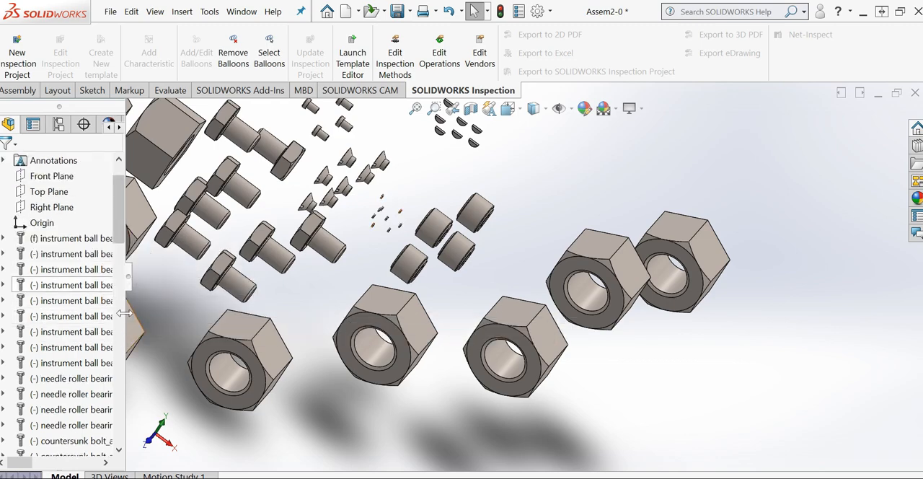
drag(257, 326, 294, 328)
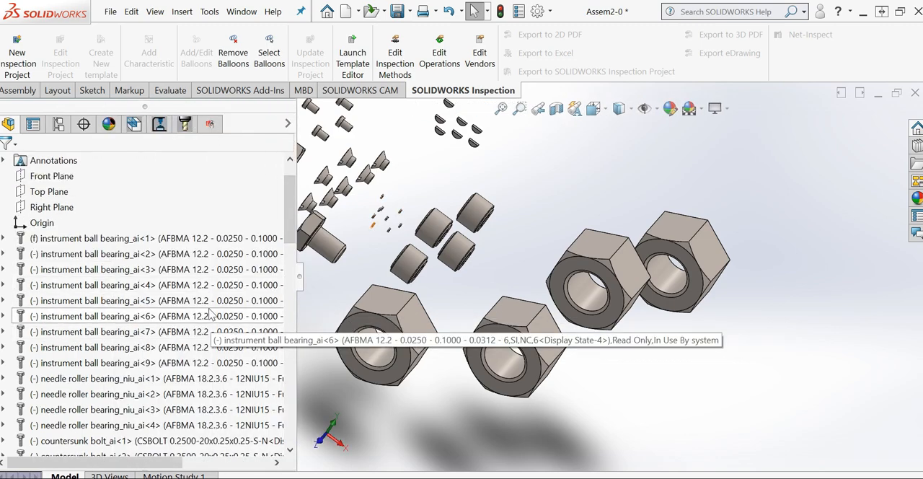
drag(295, 411, 390, 402)
scroll(263, 372, down, 6)
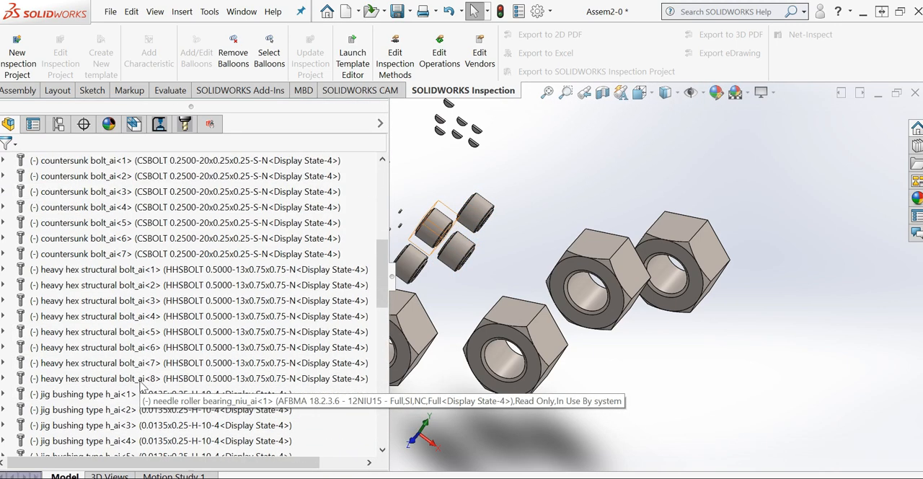
scroll(104, 352, down, 1)
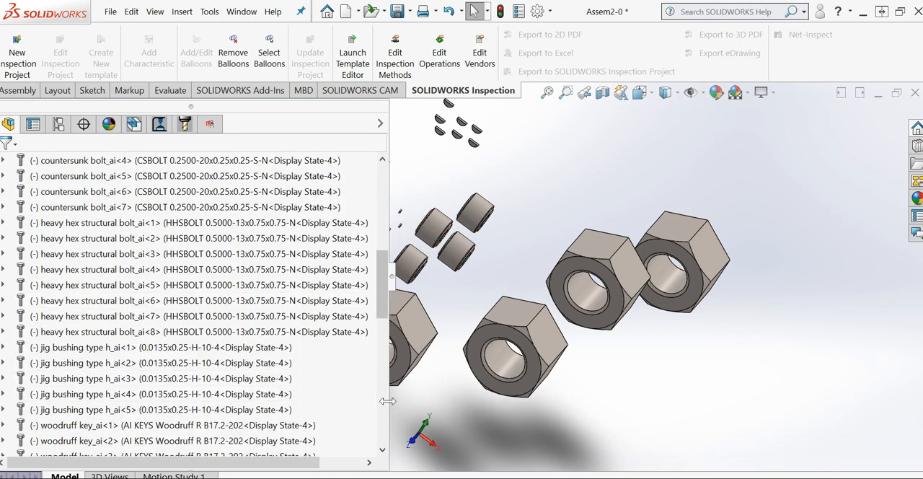
drag(368, 401, 224, 402)
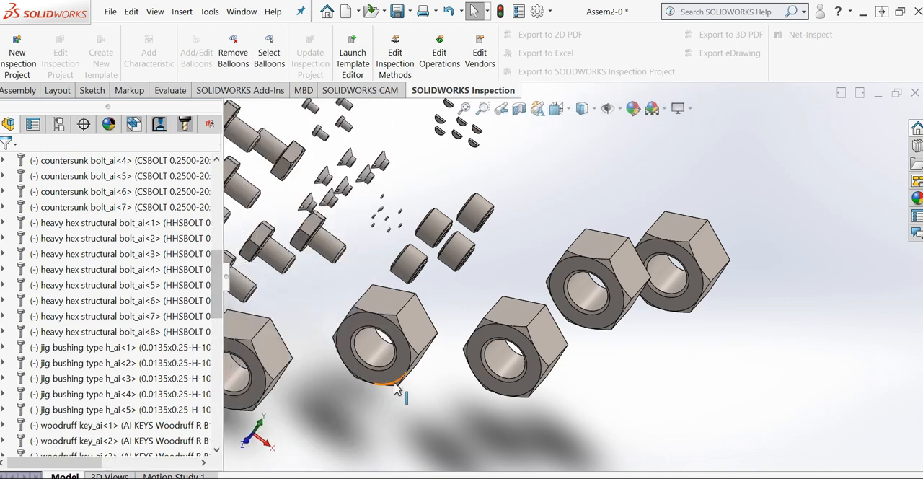
Compare the component list in the feature tree with the hardware shown in the model, inspecting the bolts and roller bearings up close
scroll(398, 355, up, 2)
scroll(402, 234, down, 3)
middle_drag(426, 256, 388, 219)
scroll(441, 230, down, 3)
middle_drag(447, 231, 483, 184)
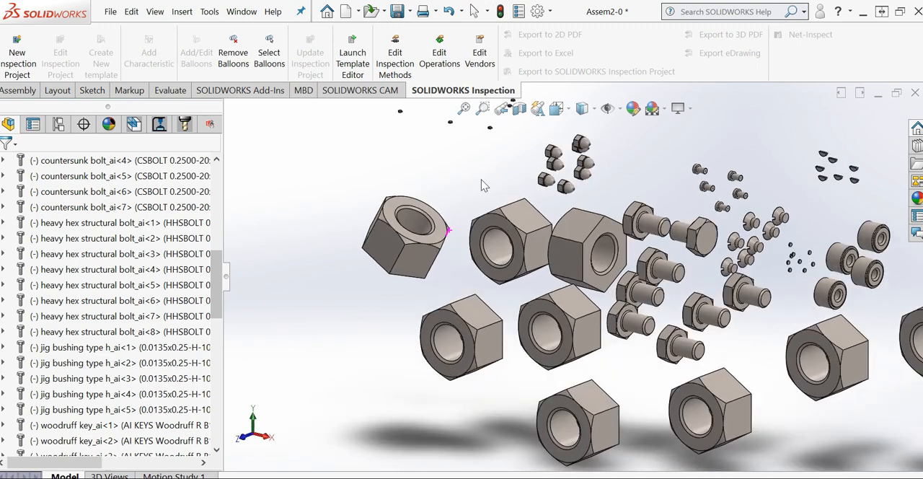
scroll(483, 186, up, 3)
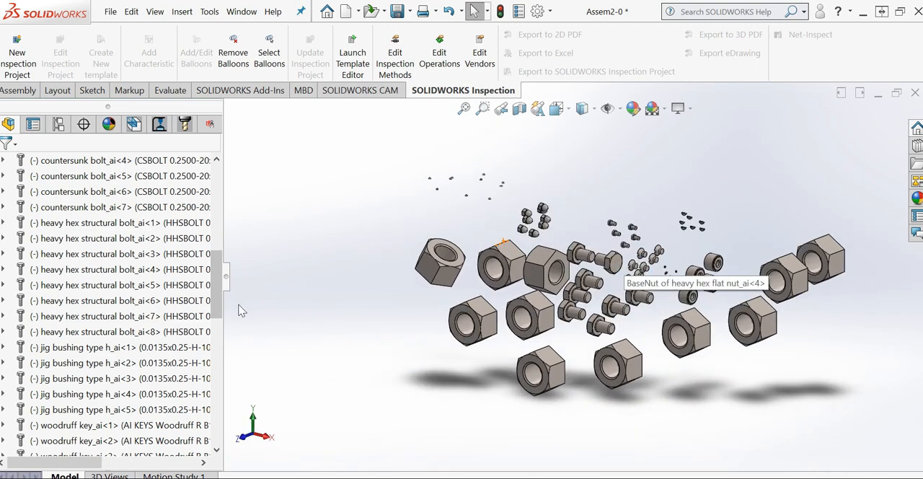
scroll(132, 324, down, 1)
scroll(132, 325, up, 8)
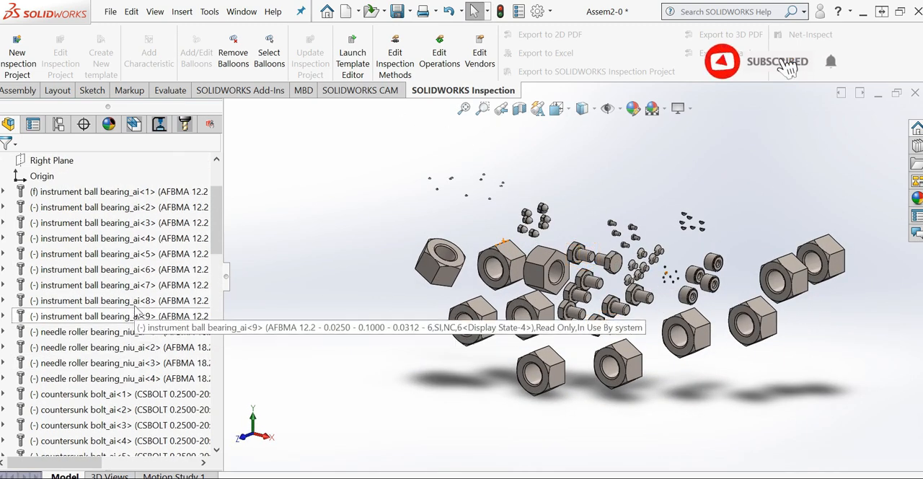
middle_drag(611, 324, 602, 323)
scroll(600, 321, down, 5)
scroll(591, 310, up, 2)
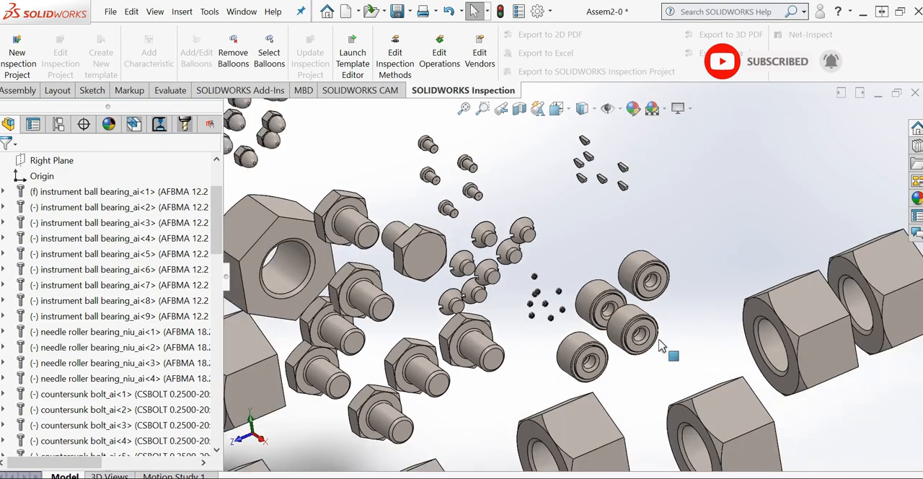
scroll(529, 301, up, 4)
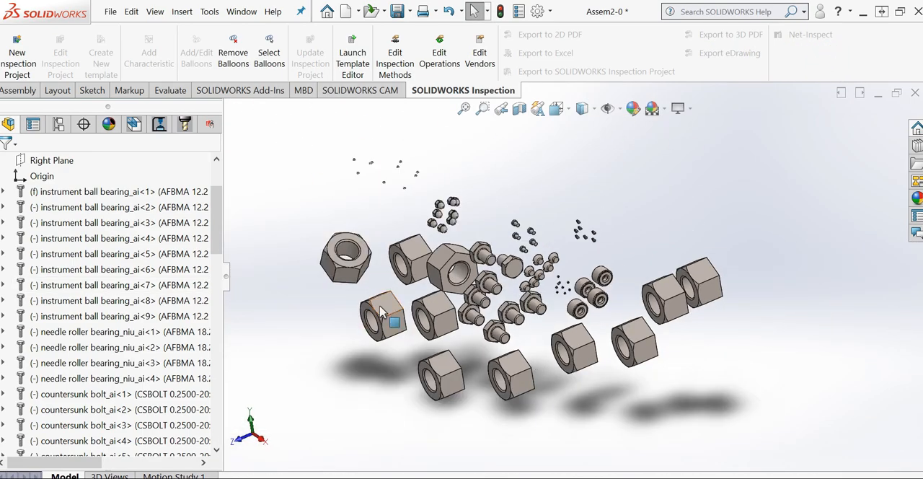
Insert a parts-only bill of materials using the bom-standard template in the existing Unassigned Items annotation view, placed beside the components
click(183, 18)
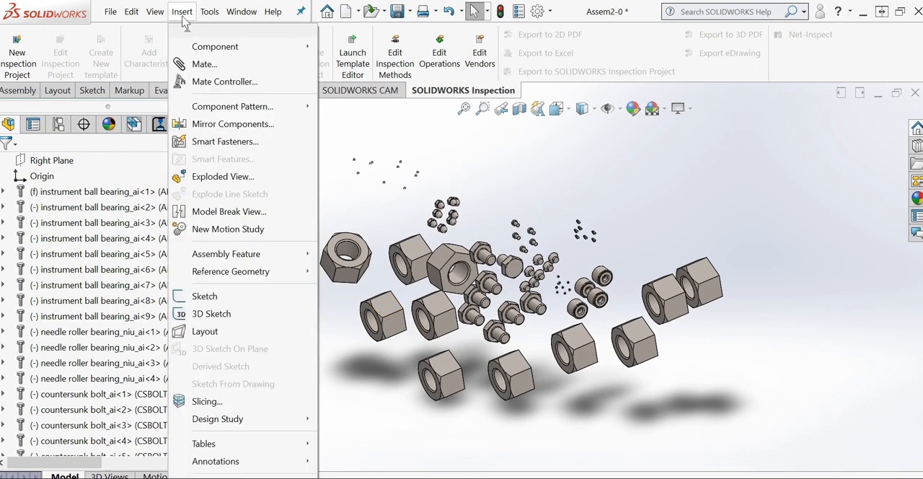
mouse_move(240, 445)
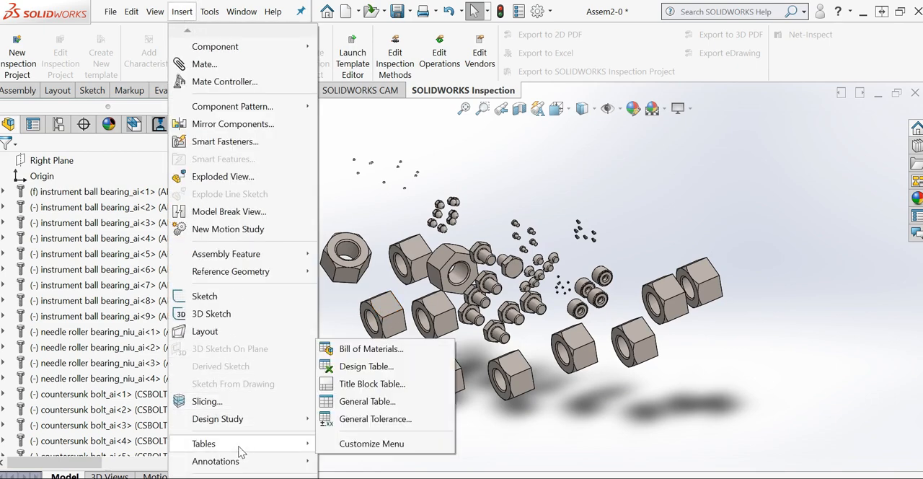
click(370, 349)
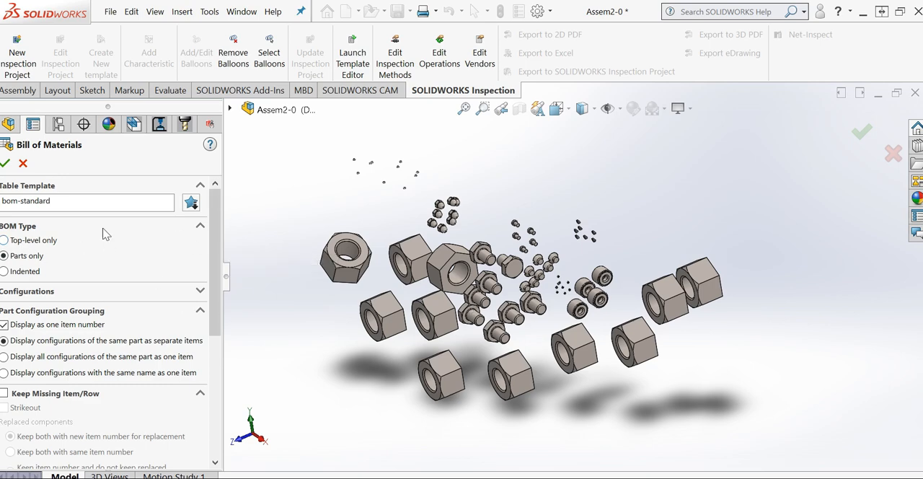
click(5, 163)
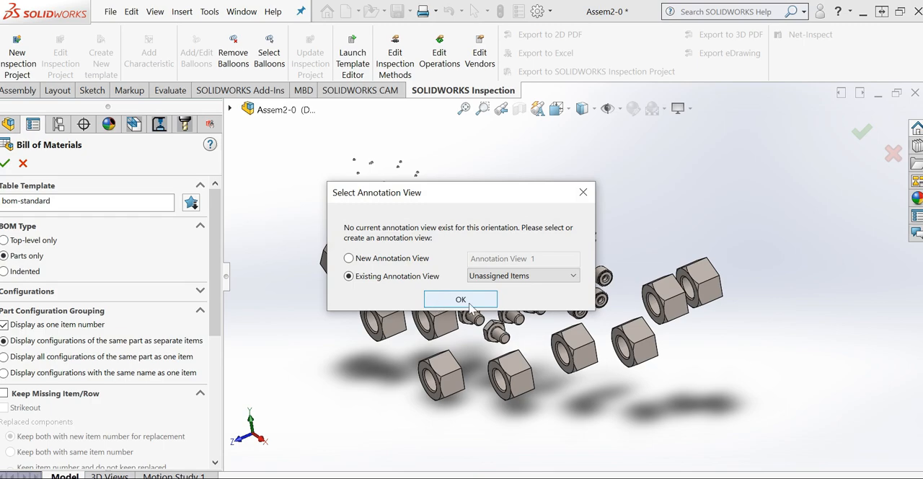
click(469, 304)
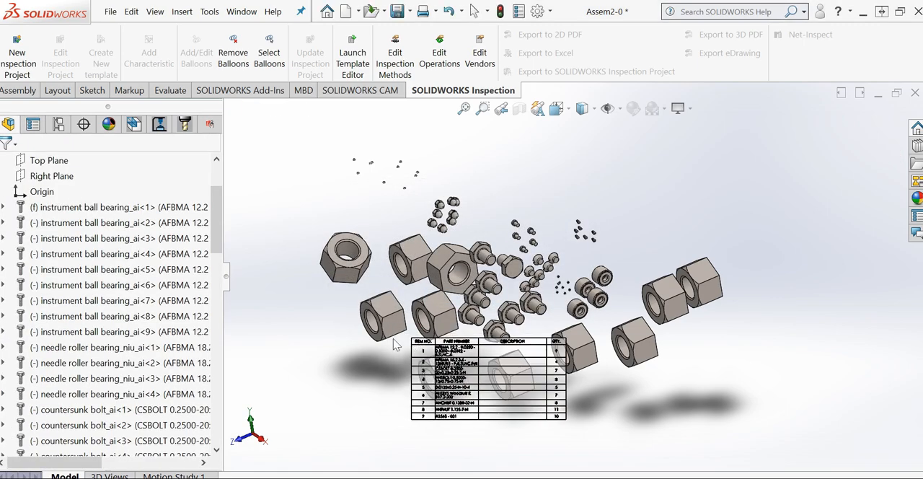
scroll(393, 338, up, 4)
click(324, 284)
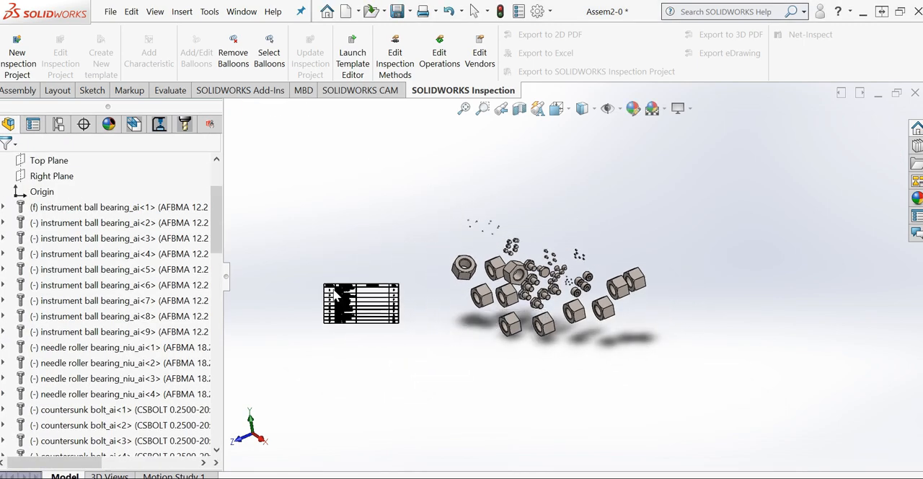
scroll(334, 292, down, 8)
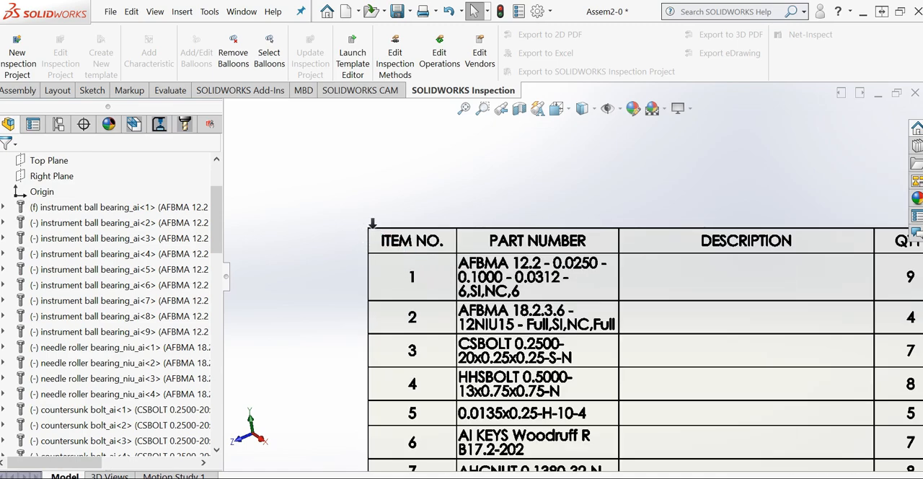
Select the whole bill of materials table and start saving it as a file in the STREAM folder
click(367, 232)
click(359, 221)
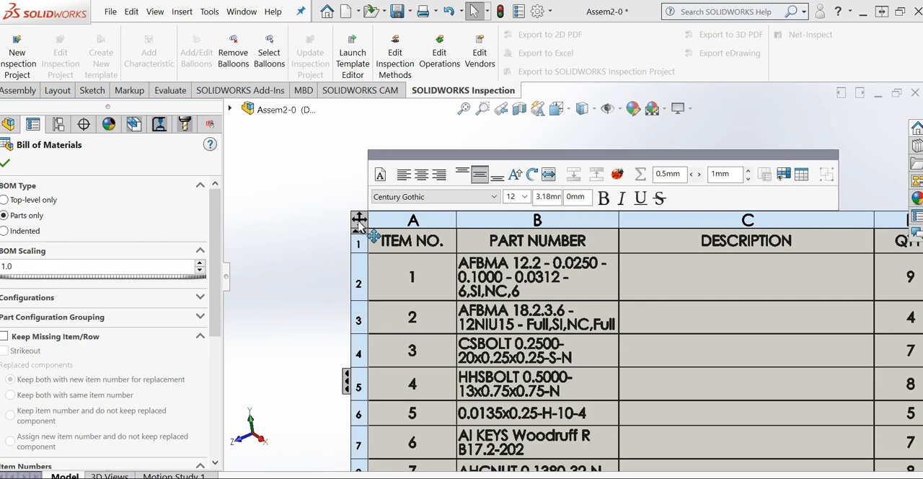
right_click(359, 225)
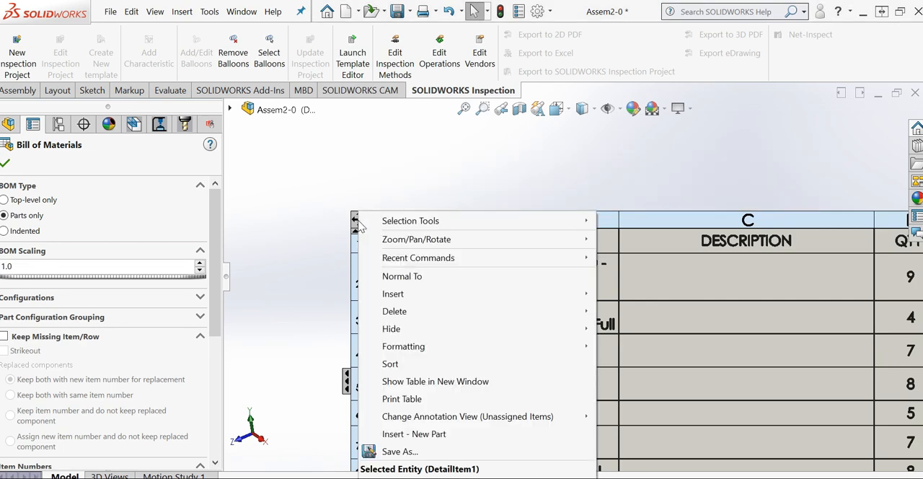
click(428, 453)
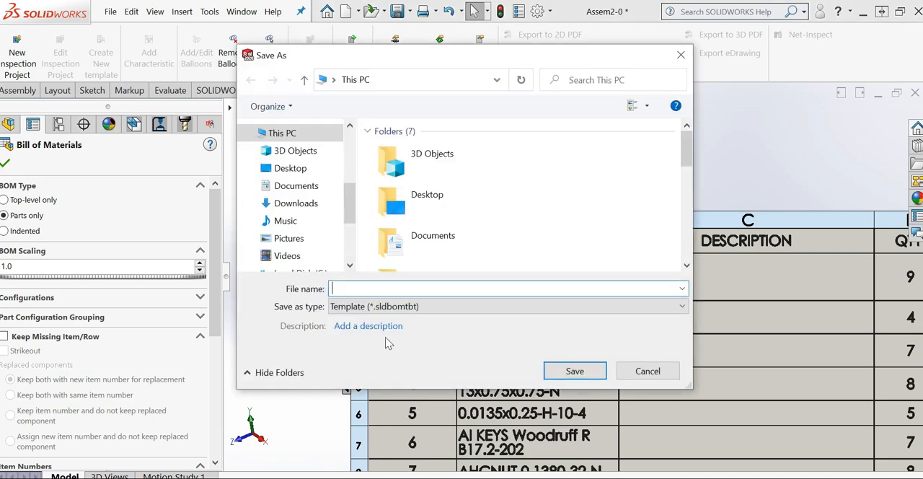
scroll(343, 220, up, 2)
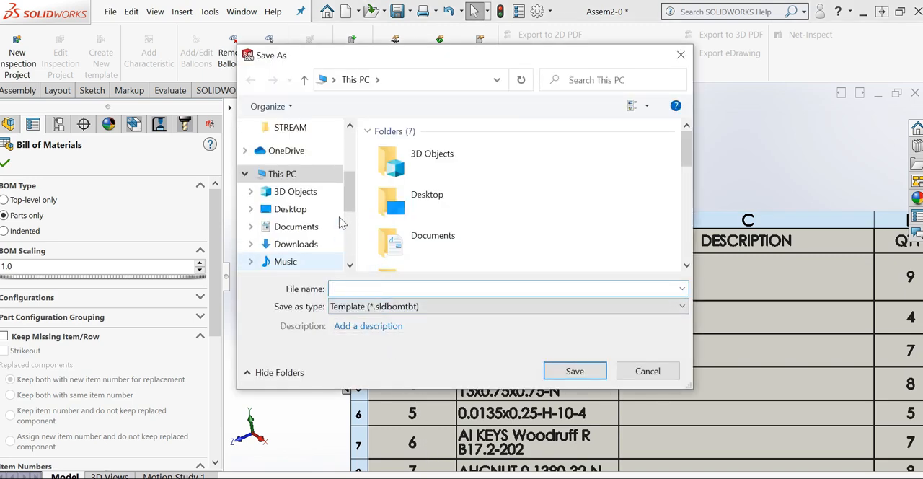
click(291, 128)
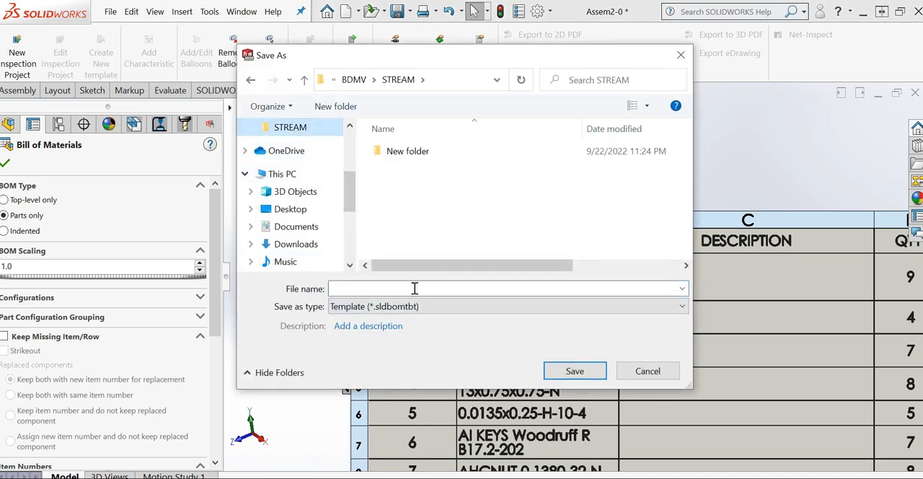
Save the table as test bom-02 in Excel (*.xls) format with thumbnails included
click(390, 289)
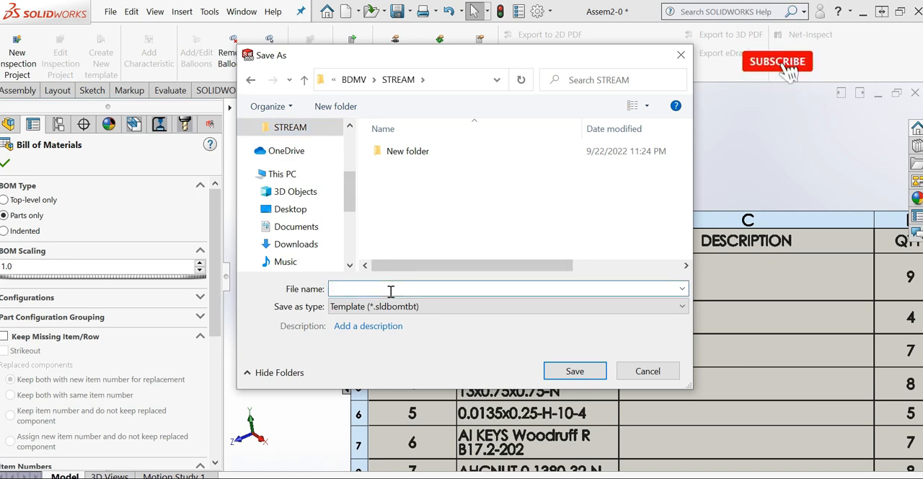
text(test b)
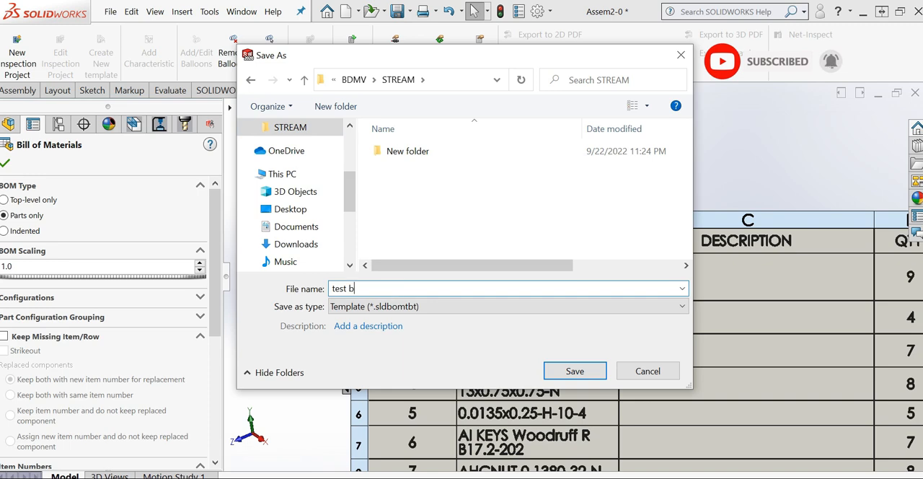
text(om-02)
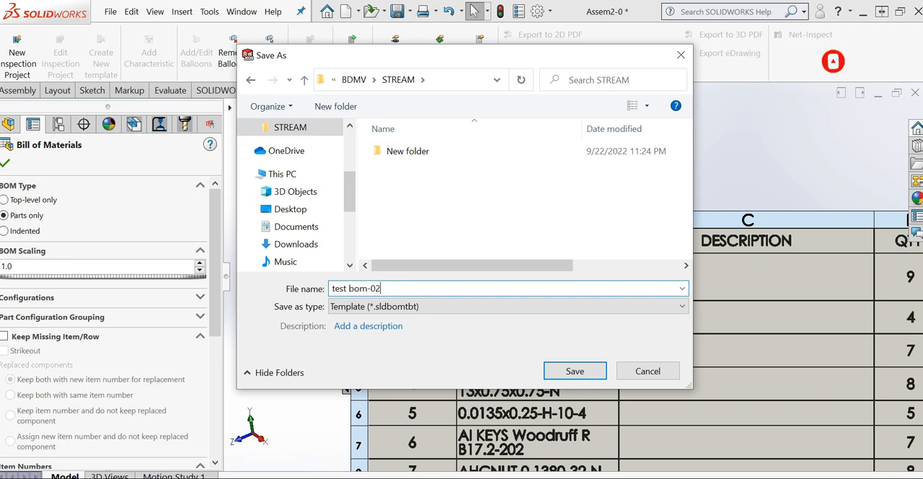
click(413, 308)
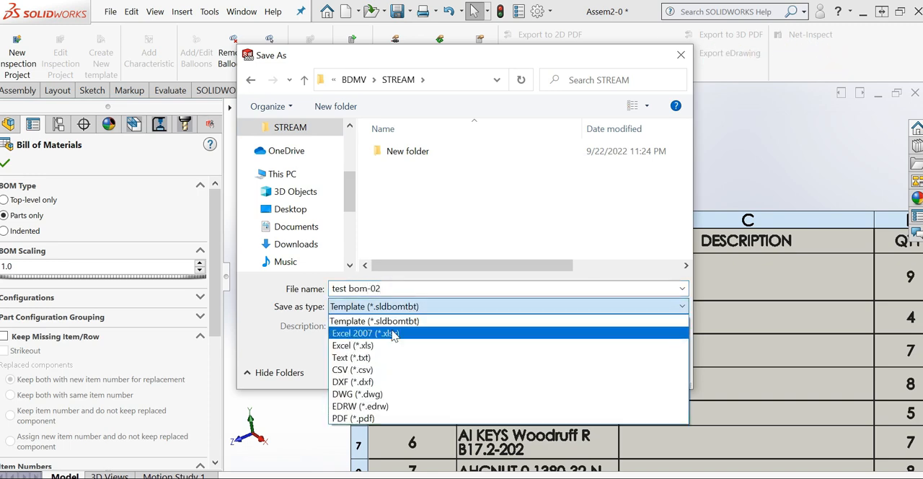
click(385, 346)
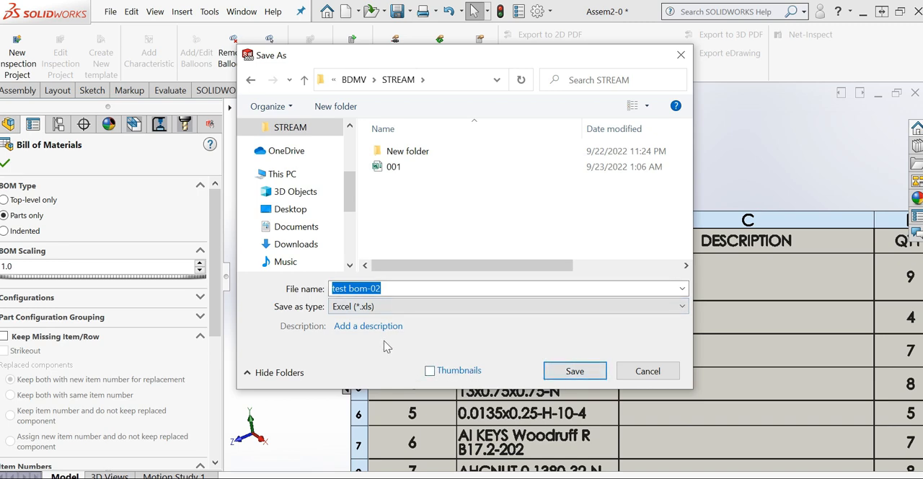
click(430, 372)
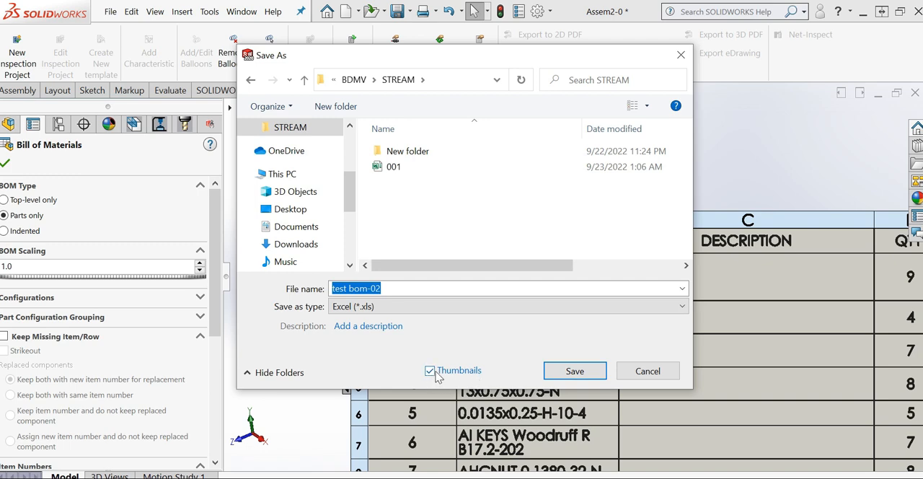
click(570, 372)
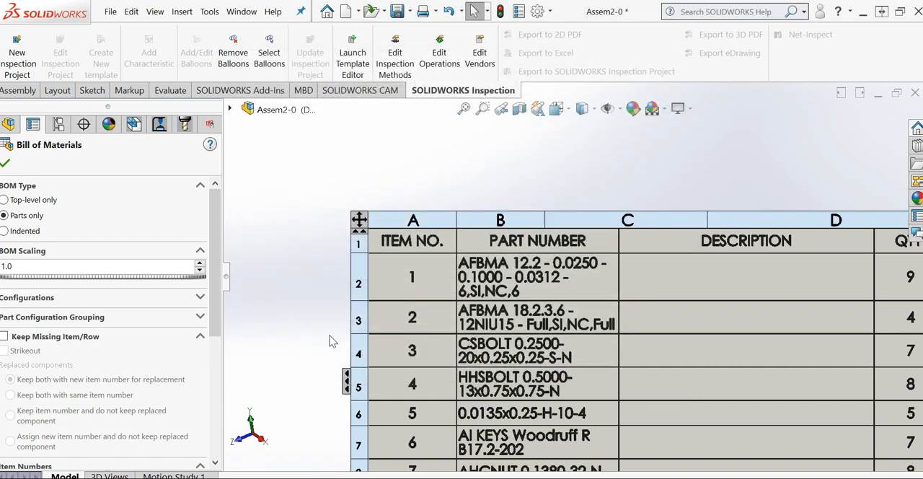
Accept the bill of materials properties and open the exported test bom-02 workbook in Excel
click(6, 164)
click(300, 478)
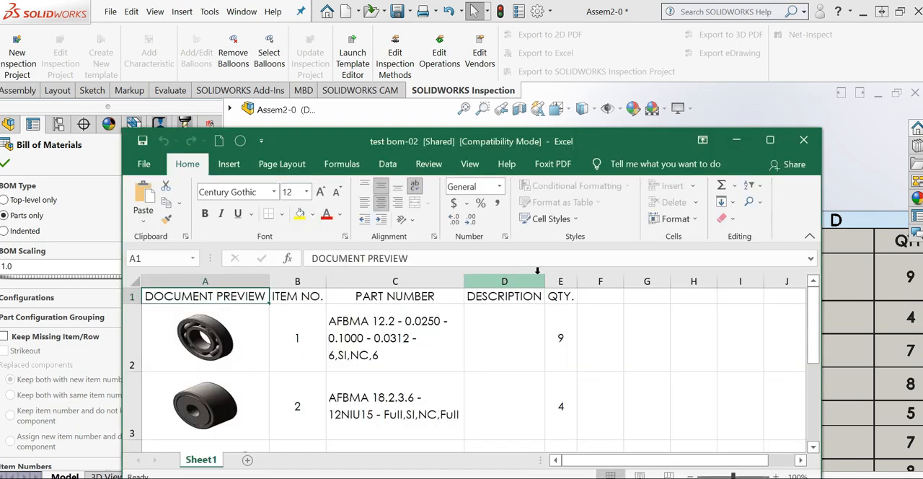
click(770, 139)
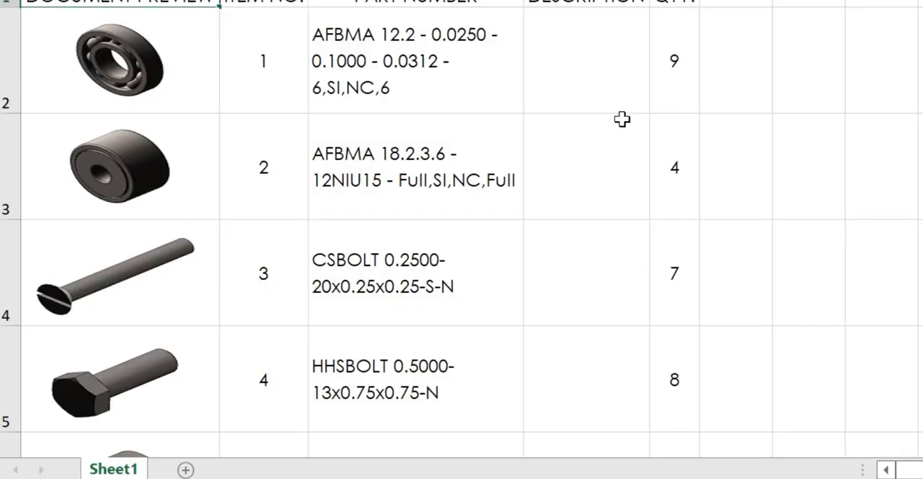
Examine the item numbers, quantities and description column of the exported bill of materials
click(400, 220)
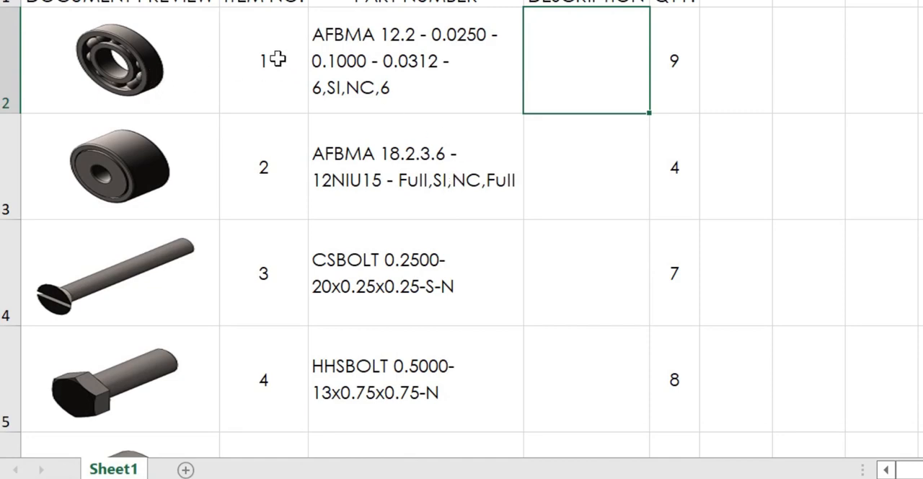
click(265, 94)
click(266, 169)
click(244, 264)
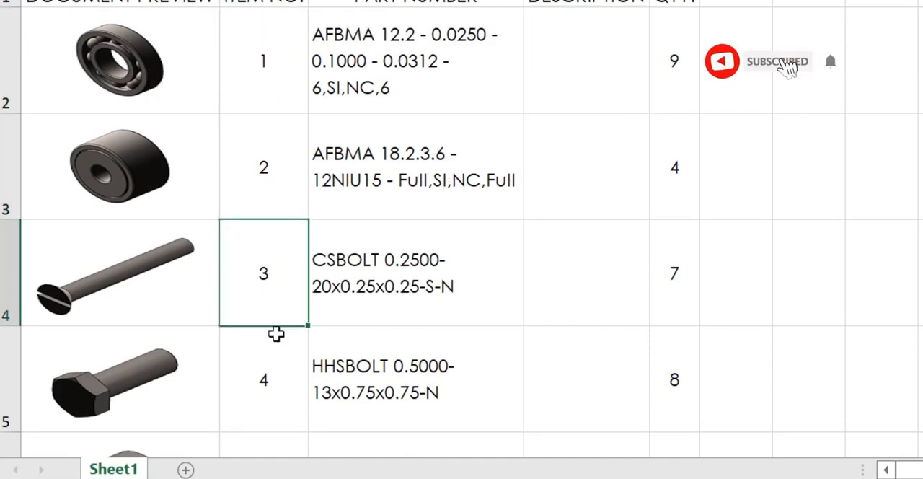
scroll(272, 238, down, 2)
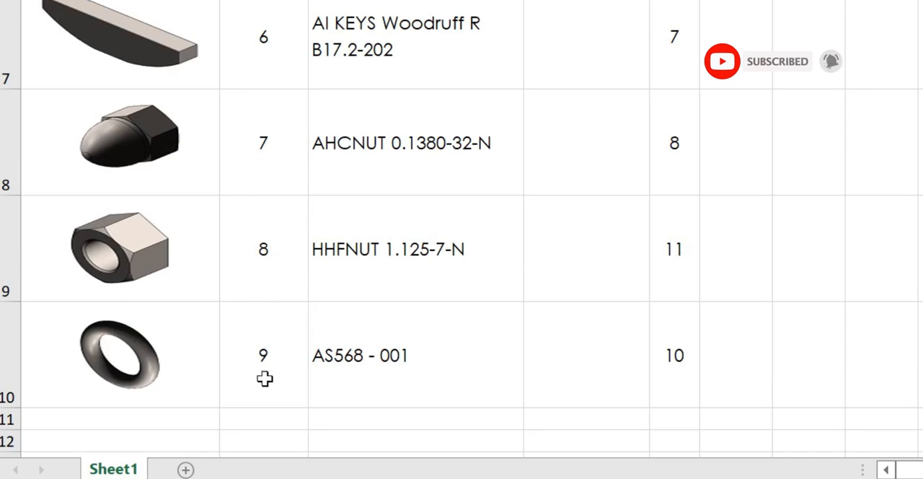
drag(266, 376, 256, 57)
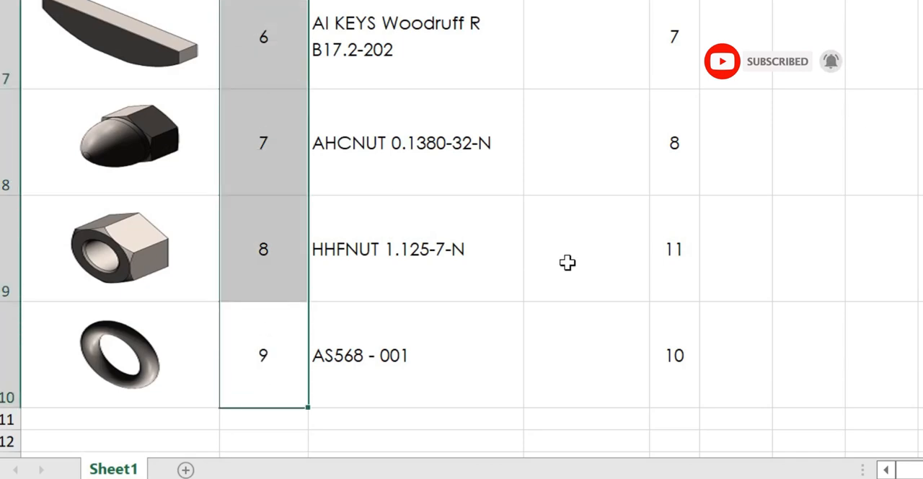
scroll(660, 314, up, 2)
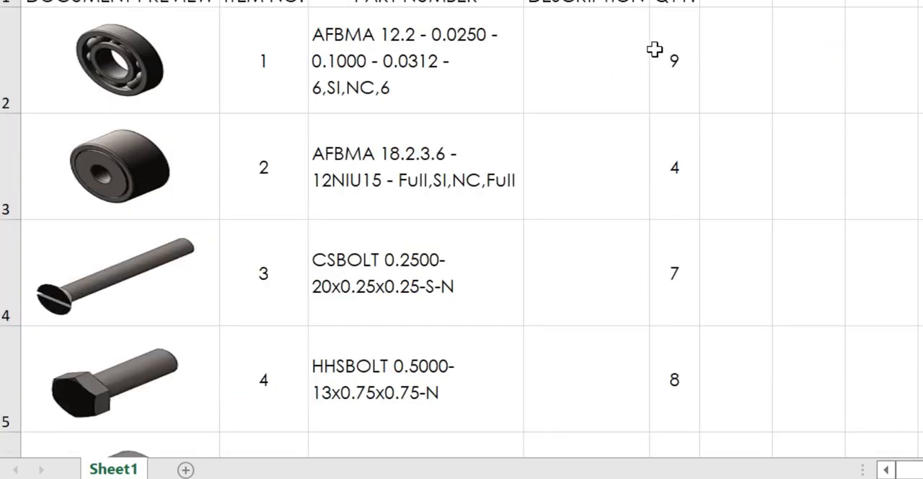
drag(659, 52, 679, 425)
scroll(622, 214, up, 2)
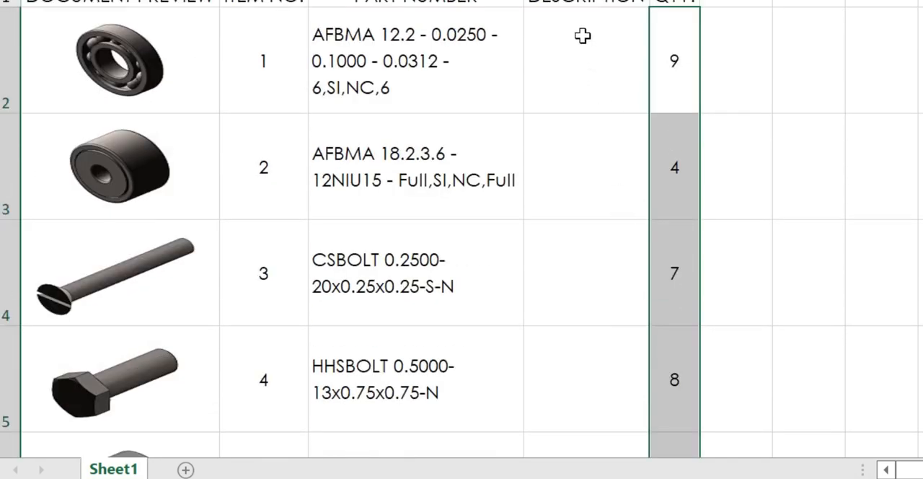
click(587, 1)
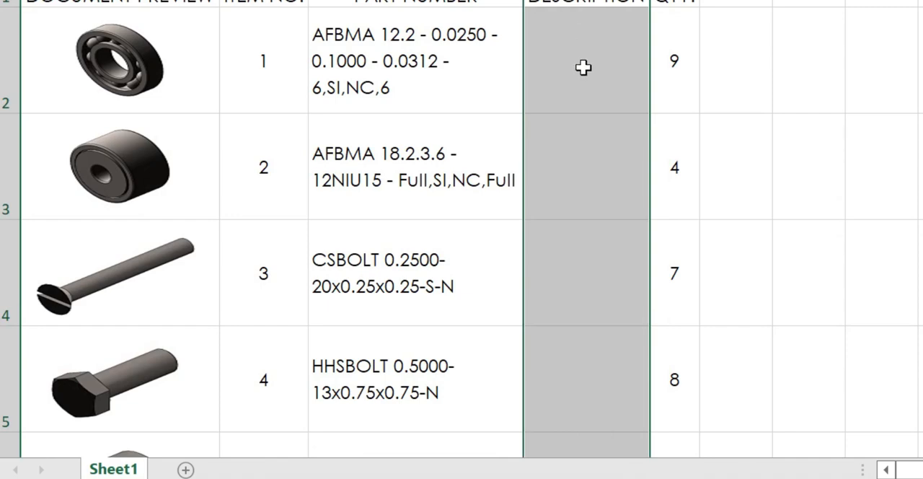
Compare the sheet's part numbers with the component configuration names in the SOLIDWORKS feature tree, widening the tree to read them, and return to Excel
click(401, 50)
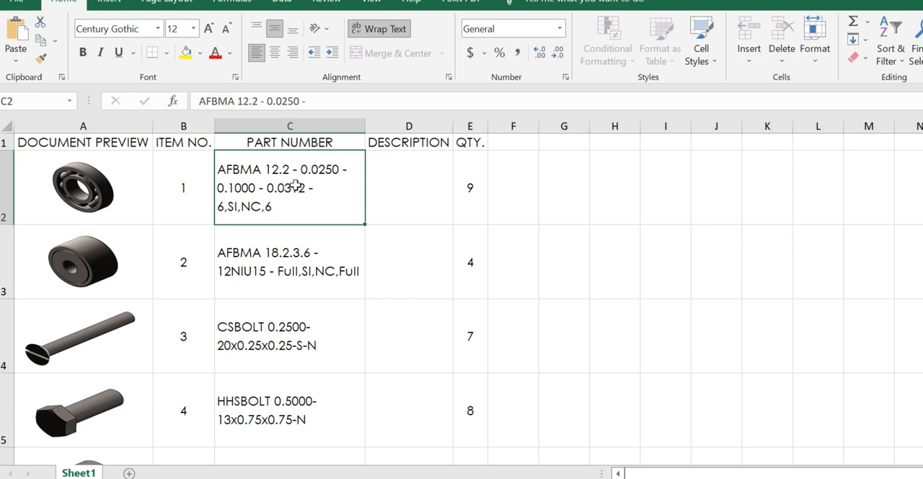
click(297, 265)
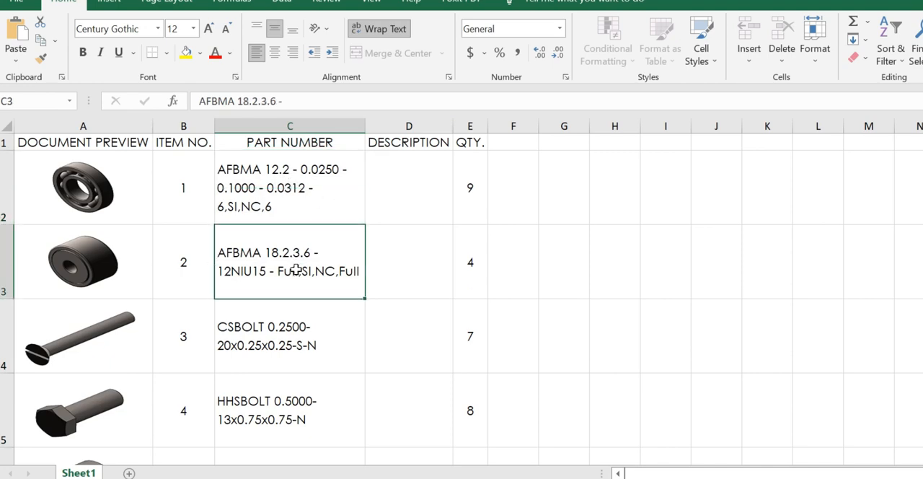
scroll(303, 360, down, 4)
scroll(302, 357, up, 3)
click(300, 353)
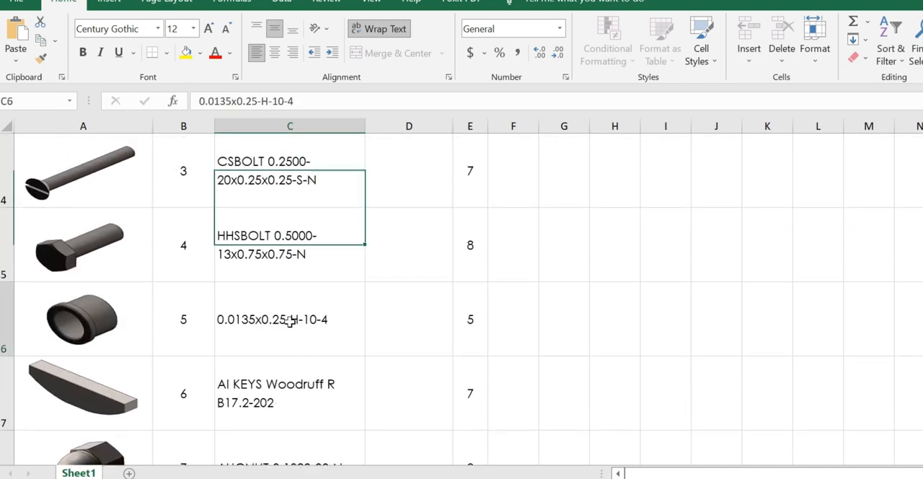
scroll(298, 353, up, 1)
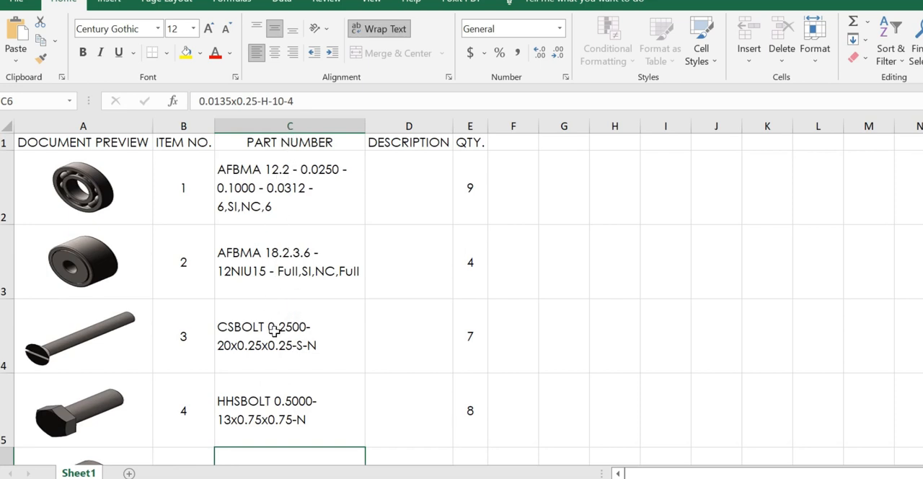
scroll(277, 324, down, 5)
scroll(276, 331, up, 5)
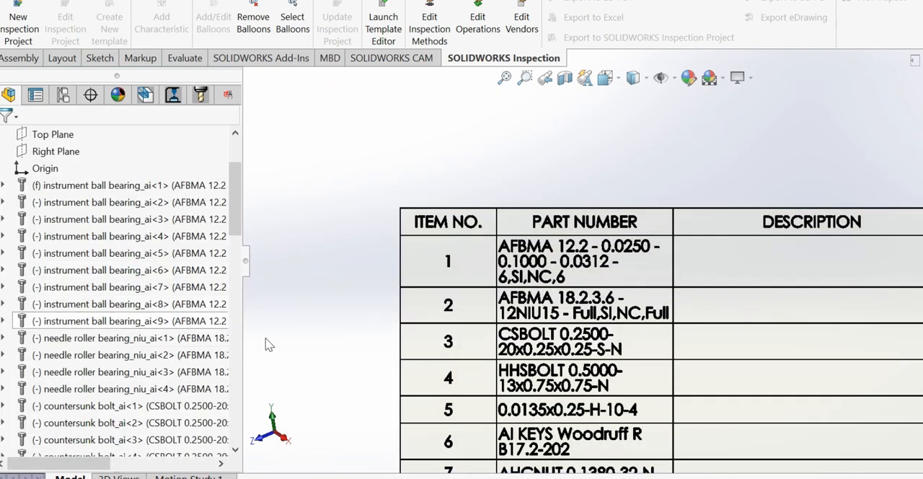
drag(241, 339, 353, 339)
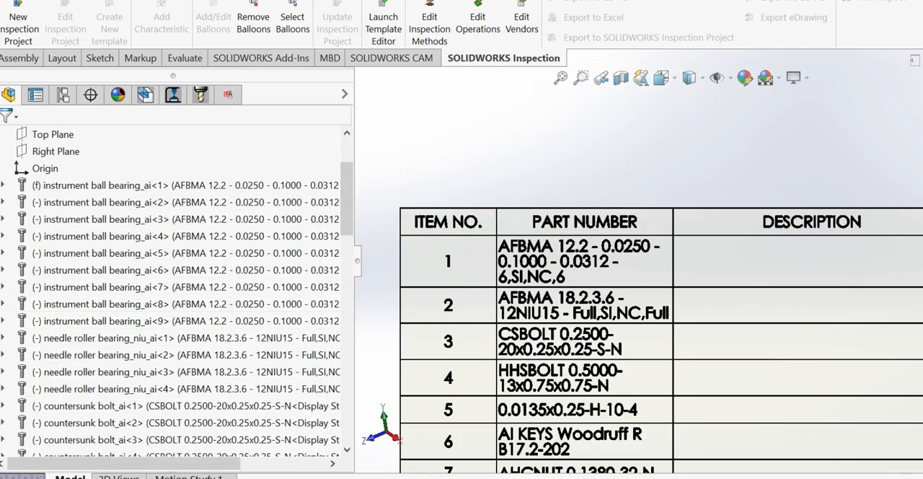
click(585, 230)
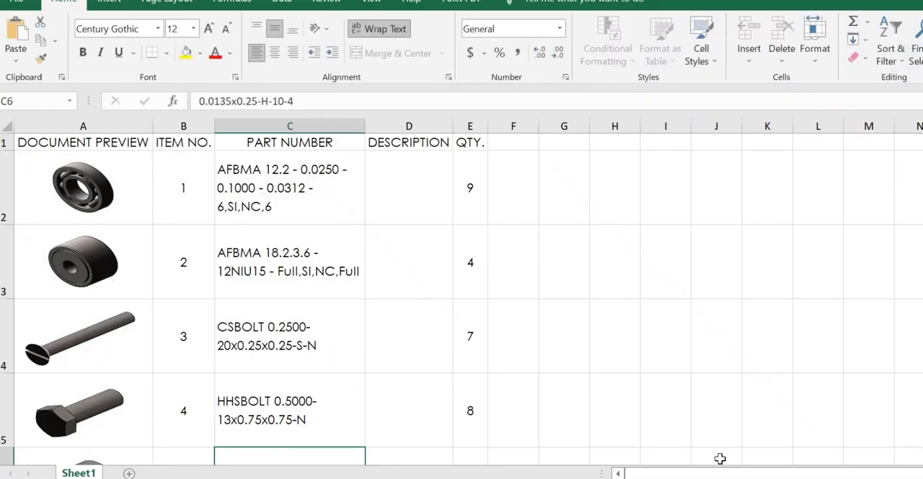
Review the preview images alongside the part numbers and quantities for all items in the exported sheet
scroll(372, 233, down, 2)
scroll(373, 232, up, 2)
scroll(115, 336, down, 3)
scroll(118, 339, up, 3)
scroll(120, 243, down, 2)
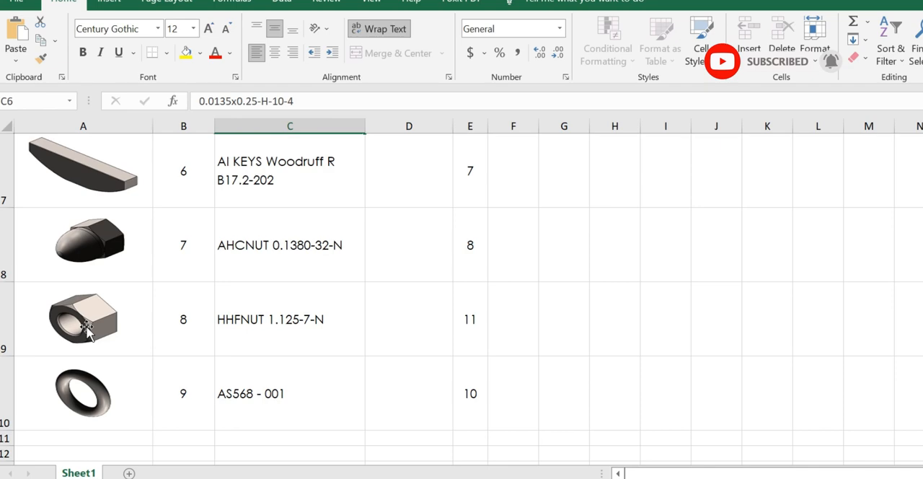
scroll(86, 328, up, 2)
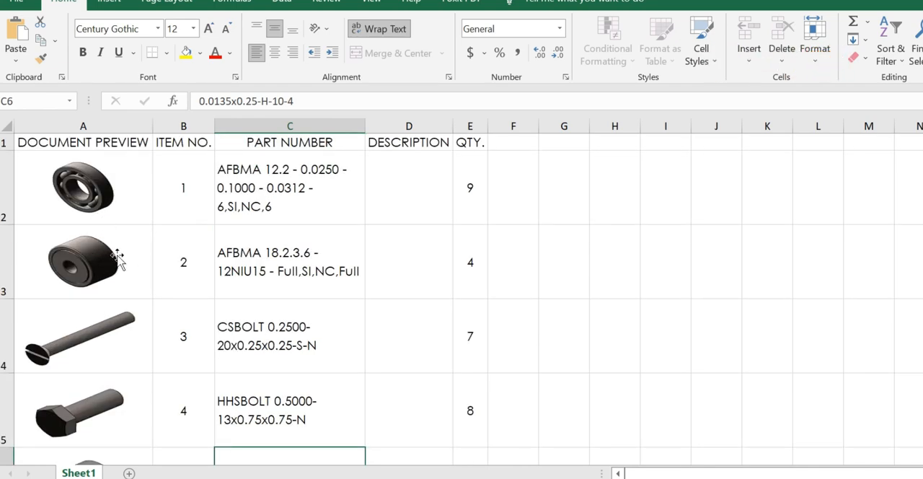
scroll(163, 251, down, 4)
scroll(180, 276, up, 4)
scroll(101, 292, down, 2)
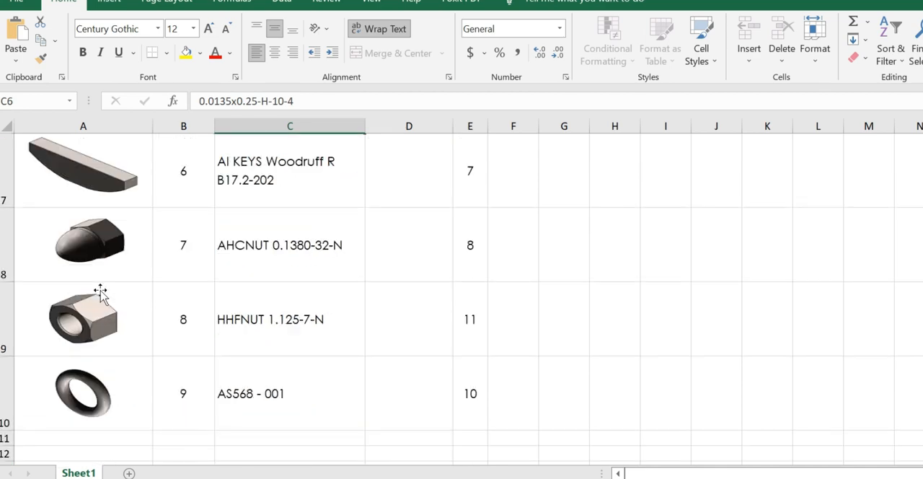
scroll(101, 291, down, 3)
scroll(101, 292, up, 5)
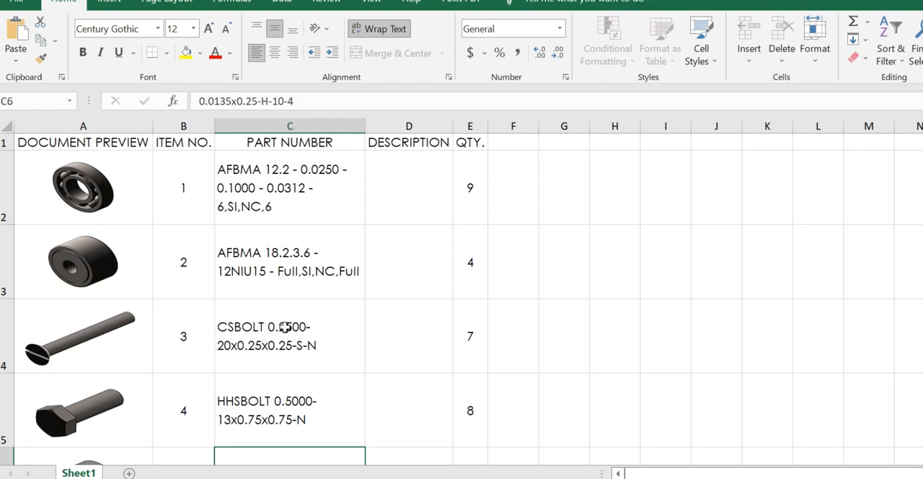
scroll(285, 327, down, 2)
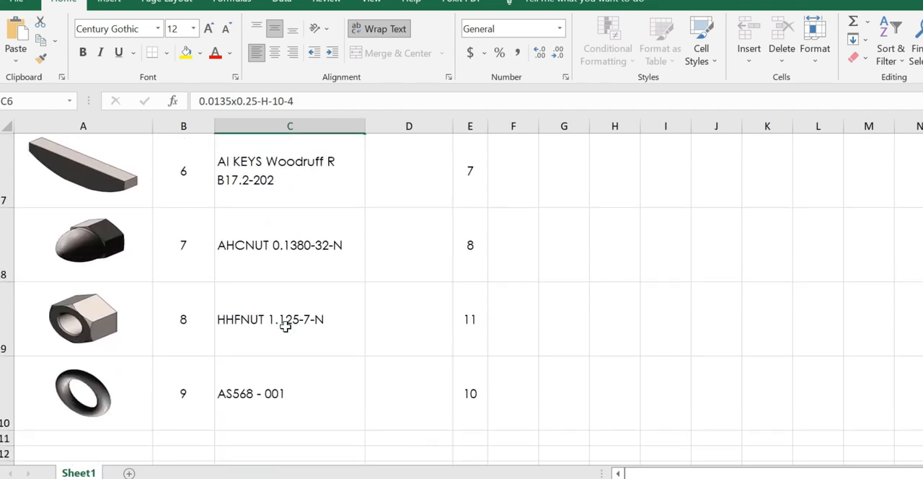
scroll(286, 327, down, 1)
scroll(286, 326, up, 3)
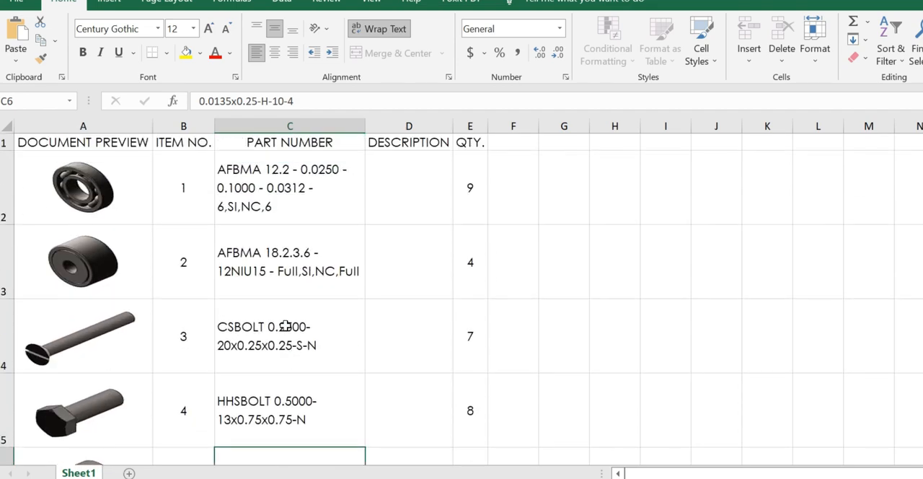
scroll(354, 247, down, 3)
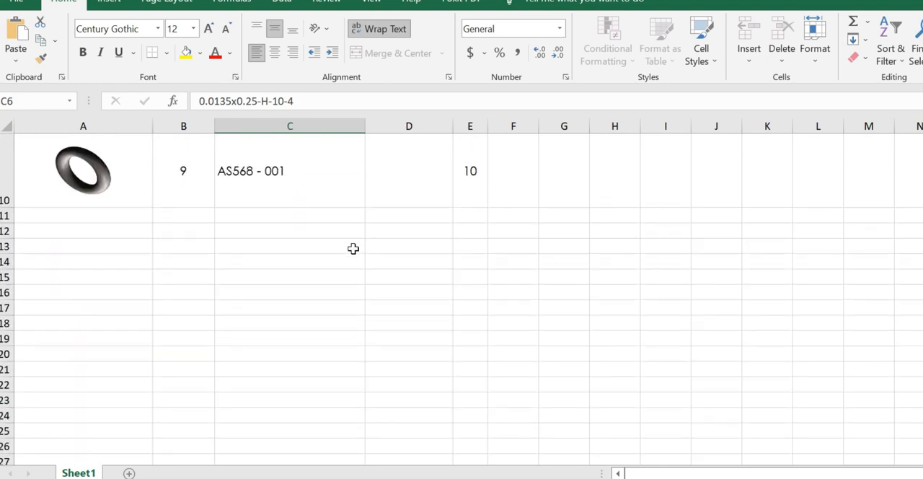
scroll(353, 249, up, 3)
scroll(352, 249, up, 1)
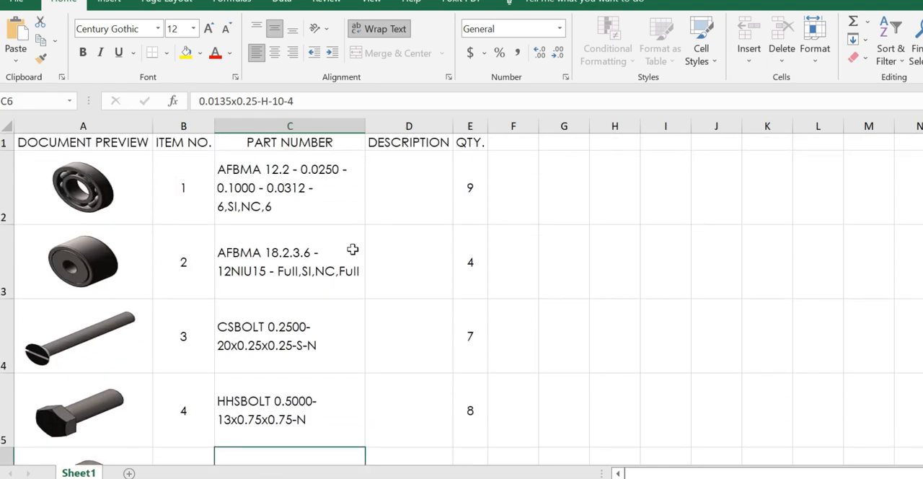
scroll(290, 261, down, 2)
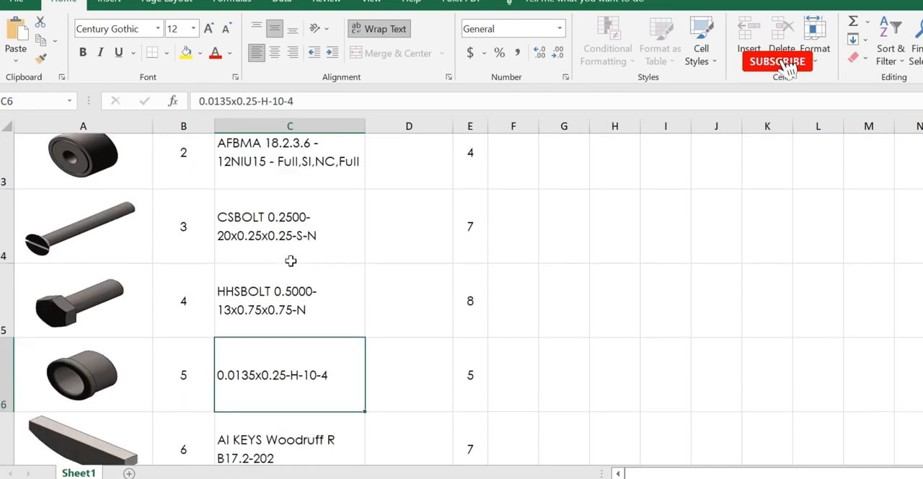
scroll(325, 348, up, 3)
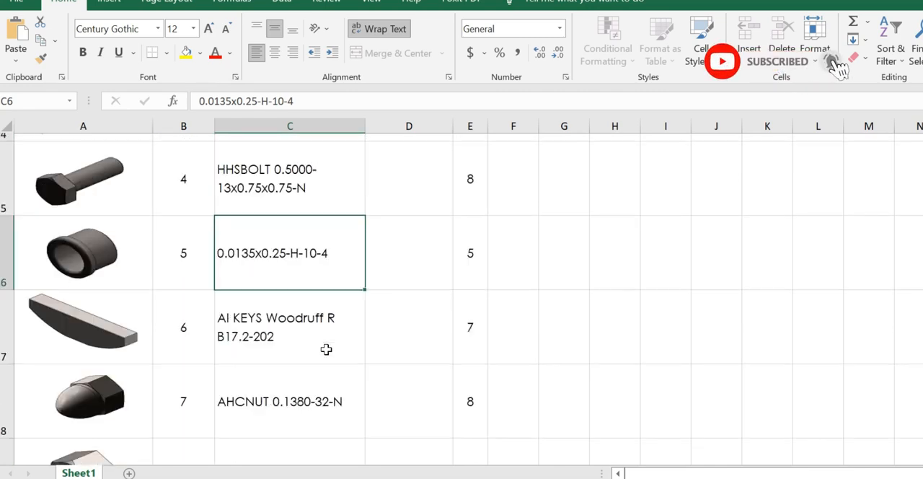